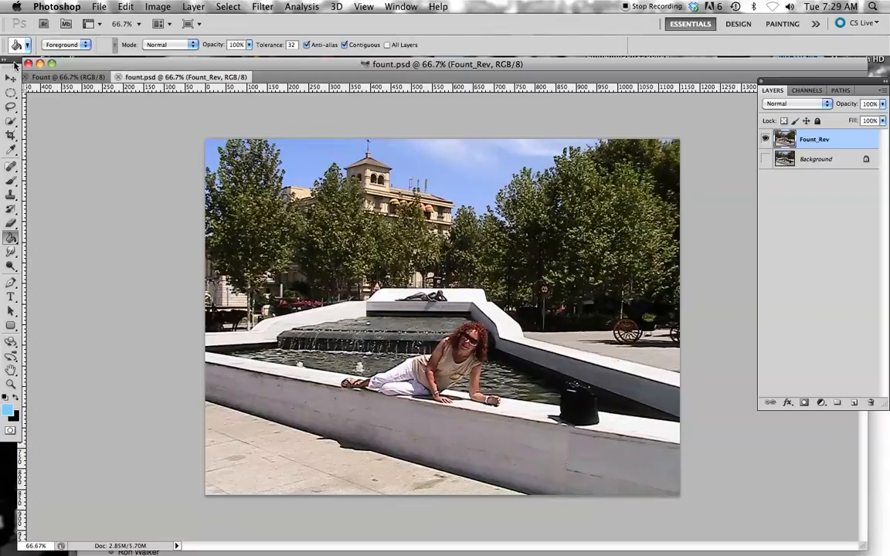
Step: Move the floating tool palette away from the window edge into the empty canvas area beside the fountain photo
{"action": "left_click_drag", "start_coordinate": [21, 74], "coordinate": [23, 65]}
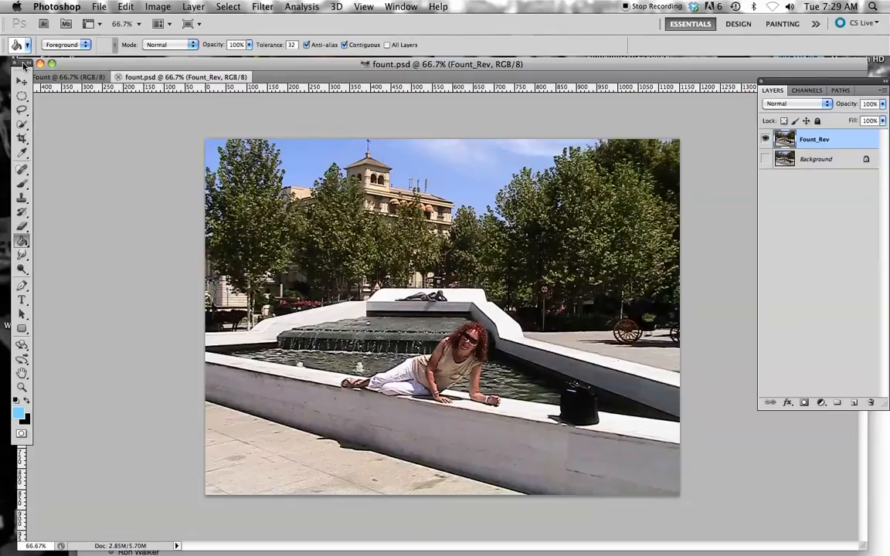
{"action": "left_click_drag", "start_coordinate": [22, 63], "coordinate": [48, 104]}
{"action": "left_click_drag", "start_coordinate": [67, 68], "coordinate": [56, 65]}
{"action": "left_click_drag", "start_coordinate": [47, 101], "coordinate": [128, 113]}
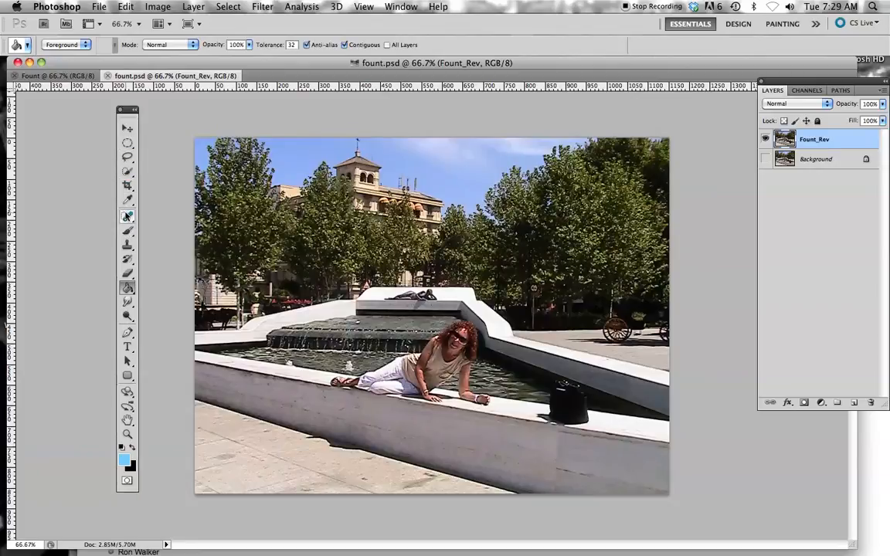
{"action": "left_click", "coordinate": [129, 158]}
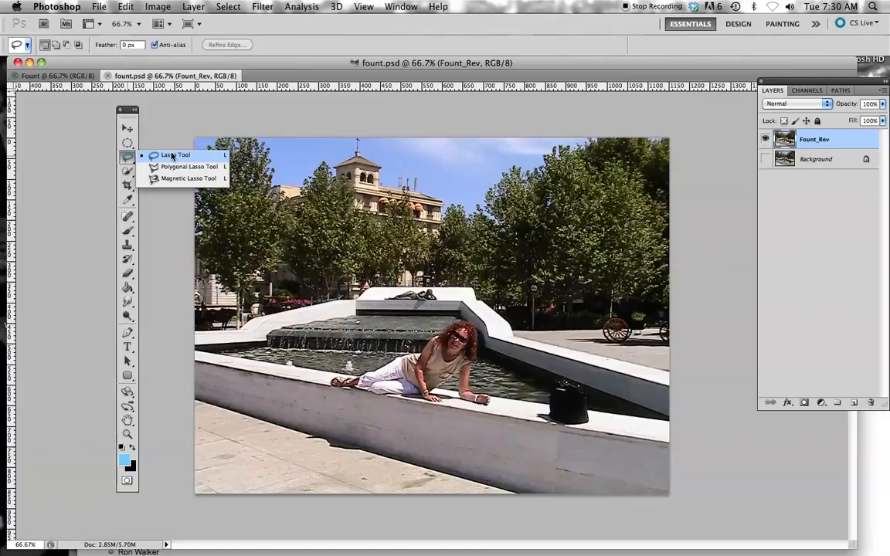
{"action": "left_click", "coordinate": [127, 160]}
{"action": "left_click", "coordinate": [128, 202]}
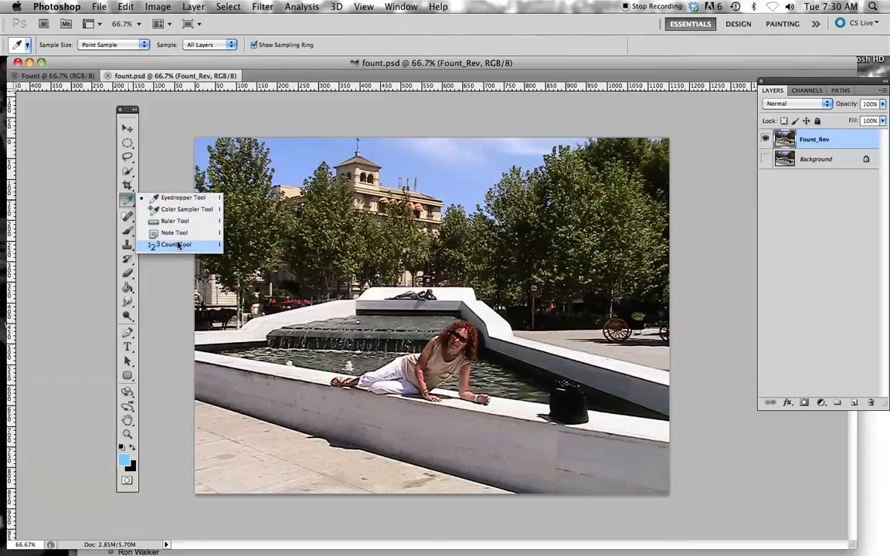
{"action": "left_click", "coordinate": [83, 181]}
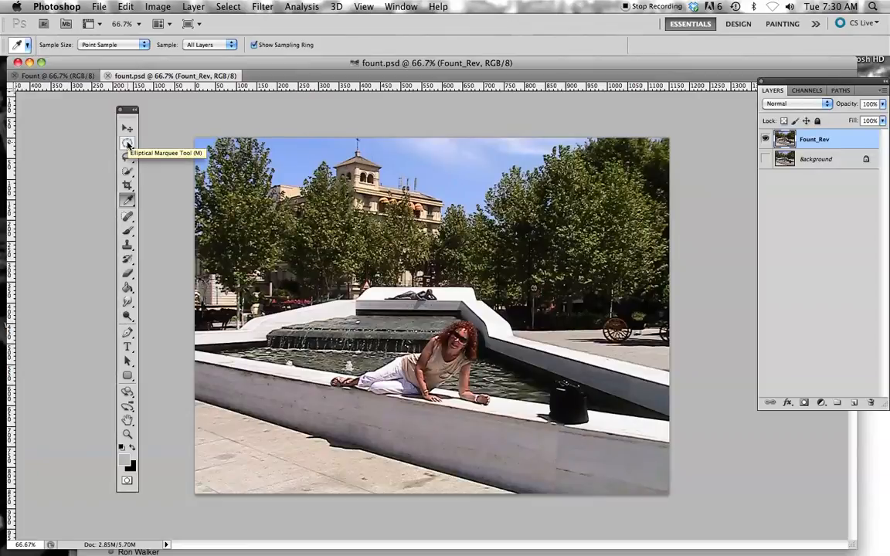
Step: Choose the Clone Stamp tool and set its brush size to 40 px
{"action": "left_click", "coordinate": [128, 246]}
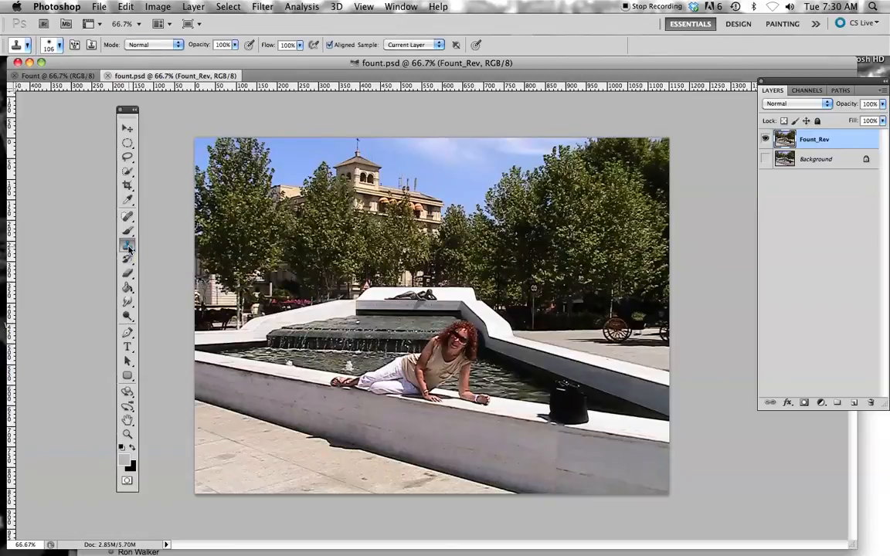
{"action": "left_click", "coordinate": [129, 245]}
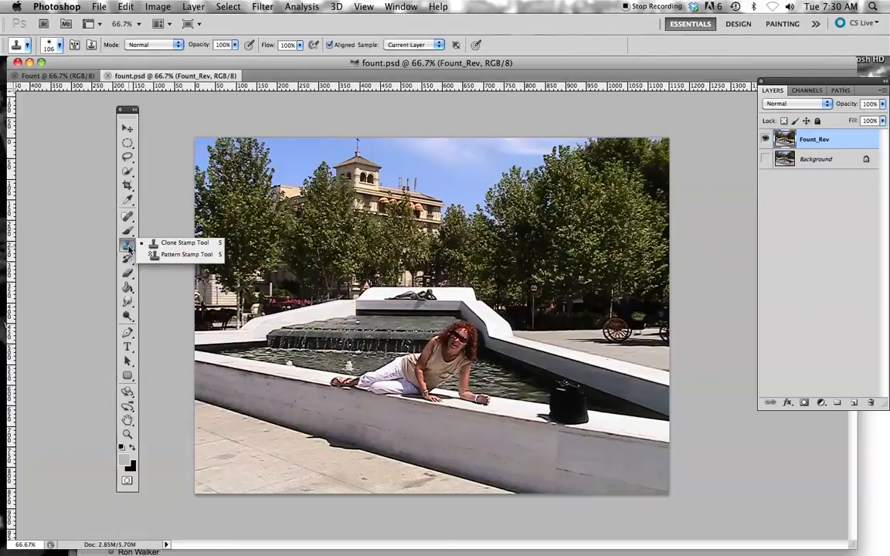
{"action": "left_click", "coordinate": [171, 244]}
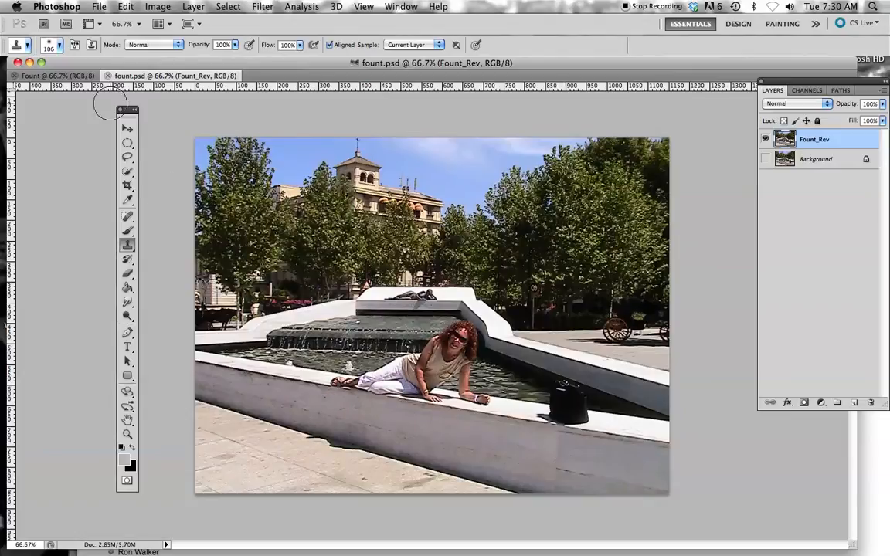
{"action": "left_click", "coordinate": [59, 47]}
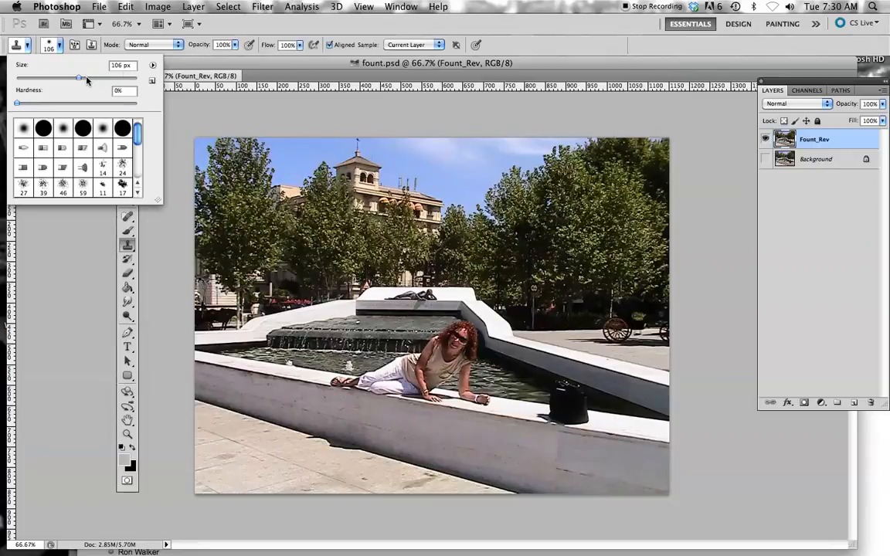
{"action": "left_click_drag", "start_coordinate": [78, 79], "coordinate": [52, 79]}
{"action": "left_click", "coordinate": [60, 45]}
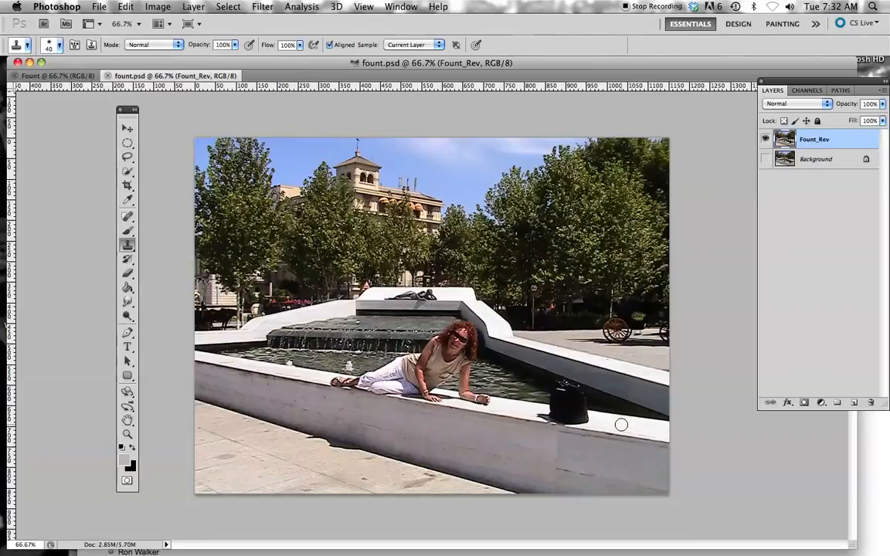
Step: Clone the fountain's white ledge over the base of the black bag and its shadow on the Fount_Rev layer
{"action": "left_click_drag", "start_coordinate": [589, 418], "coordinate": [582, 420]}
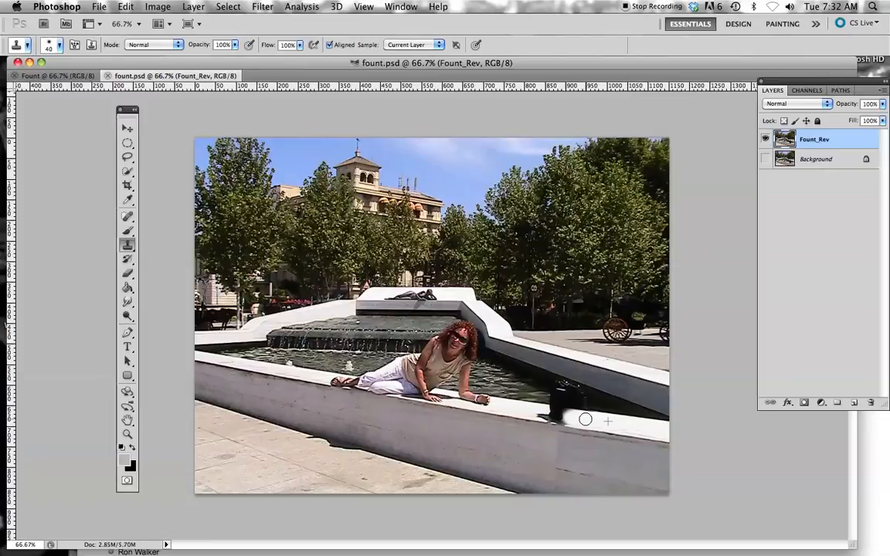
{"action": "left_click", "coordinate": [586, 419]}
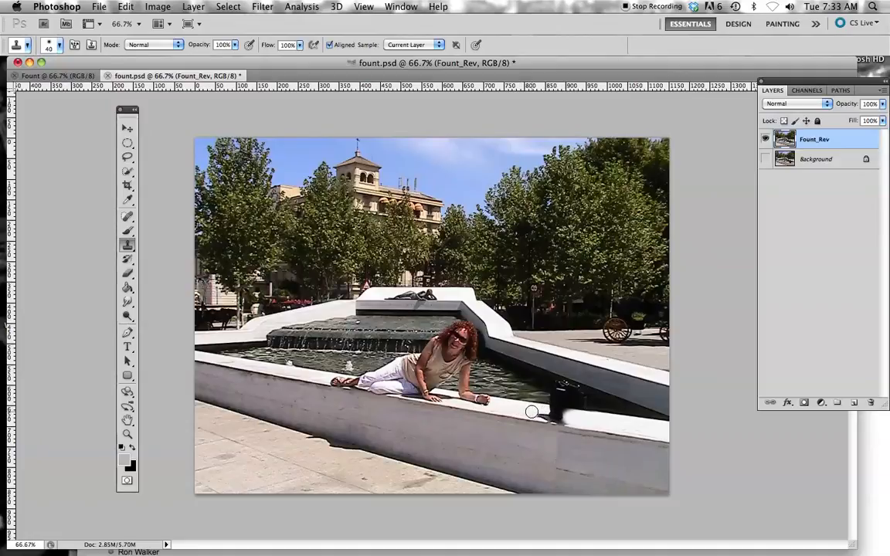
{"action": "left_click_drag", "start_coordinate": [532, 412], "coordinate": [556, 415]}
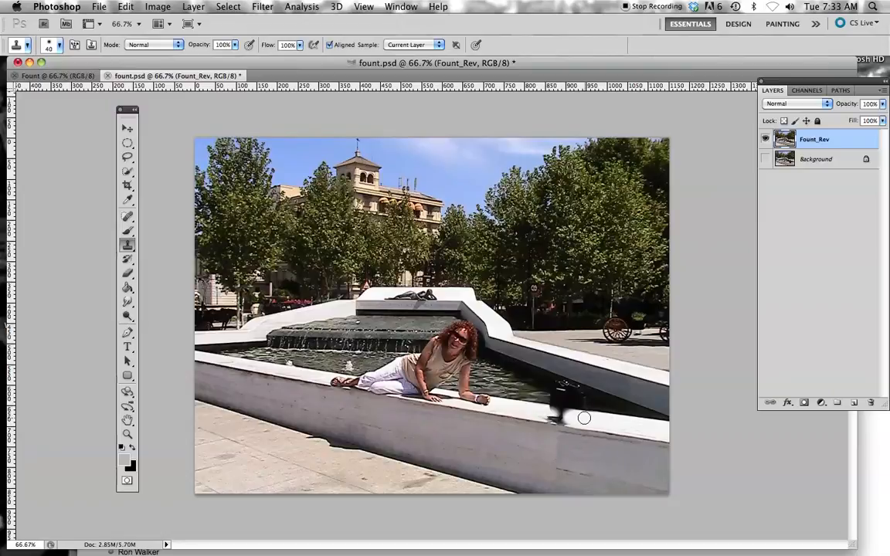
{"action": "left_click_drag", "start_coordinate": [564, 417], "coordinate": [547, 416]}
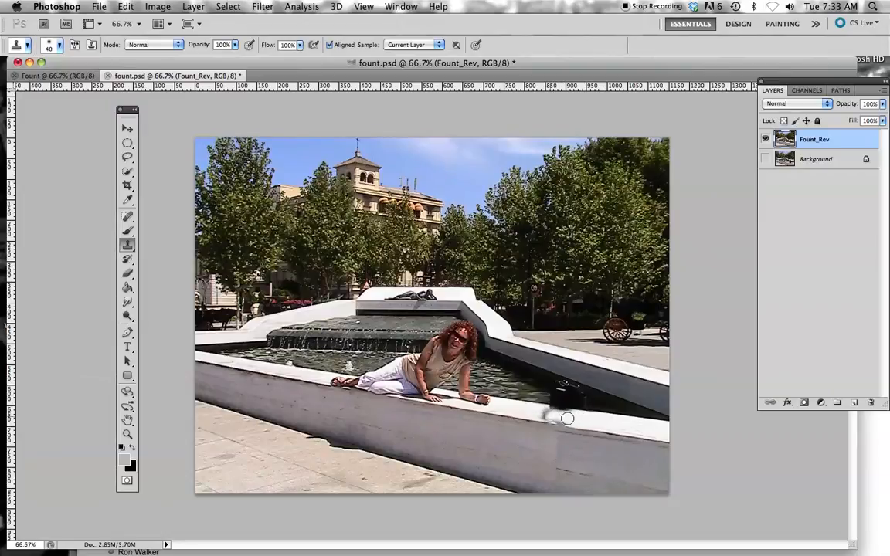
{"action": "left_click", "coordinate": [525, 410], "text": "alt"}
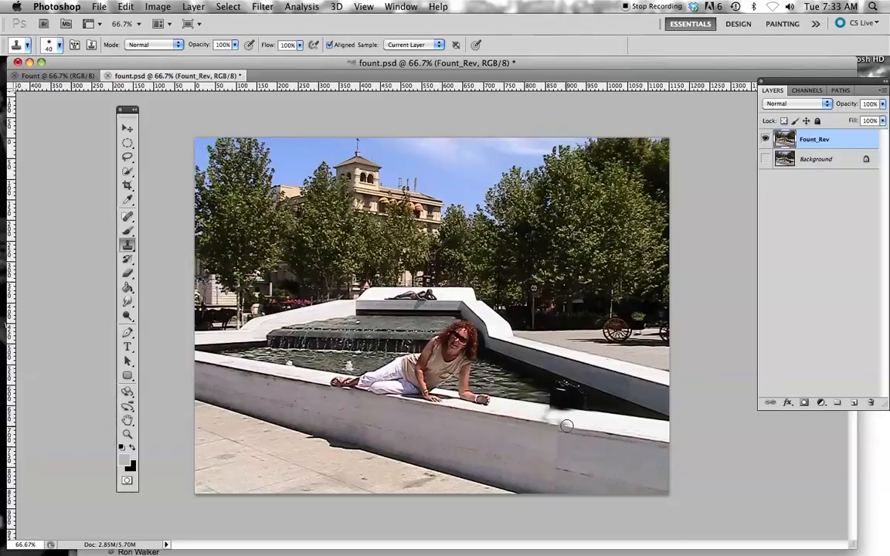
{"action": "left_click", "coordinate": [563, 417]}
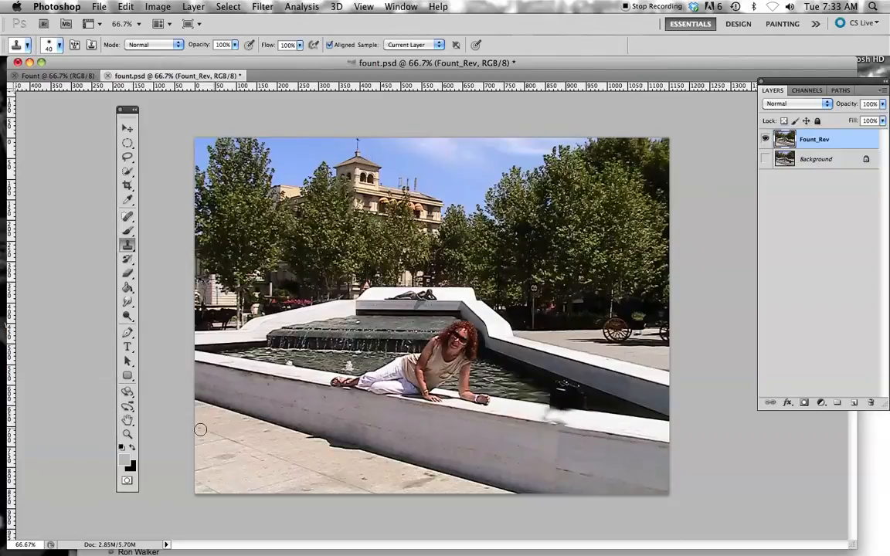
Step: Set the Clone Stamp brush size to 23 px for close-up retouching around the bag
{"action": "left_click", "coordinate": [128, 435]}
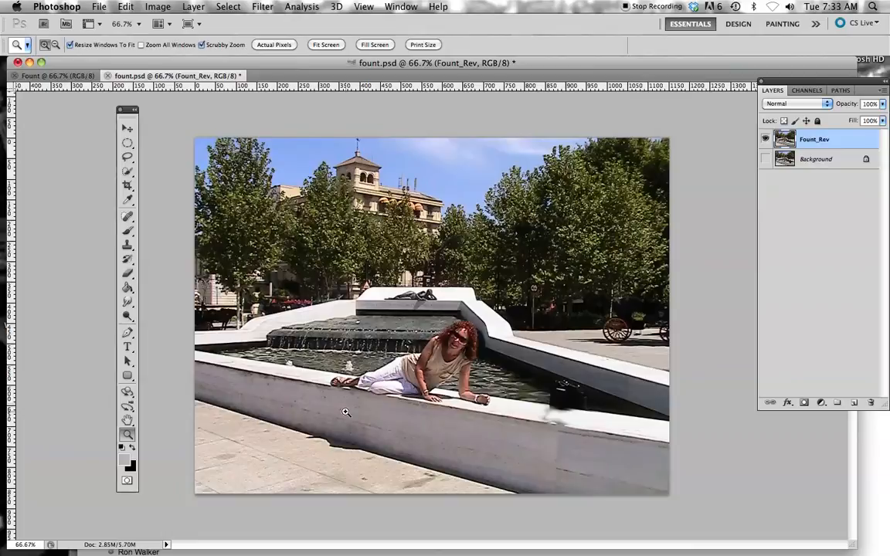
{"action": "left_click", "coordinate": [523, 413]}
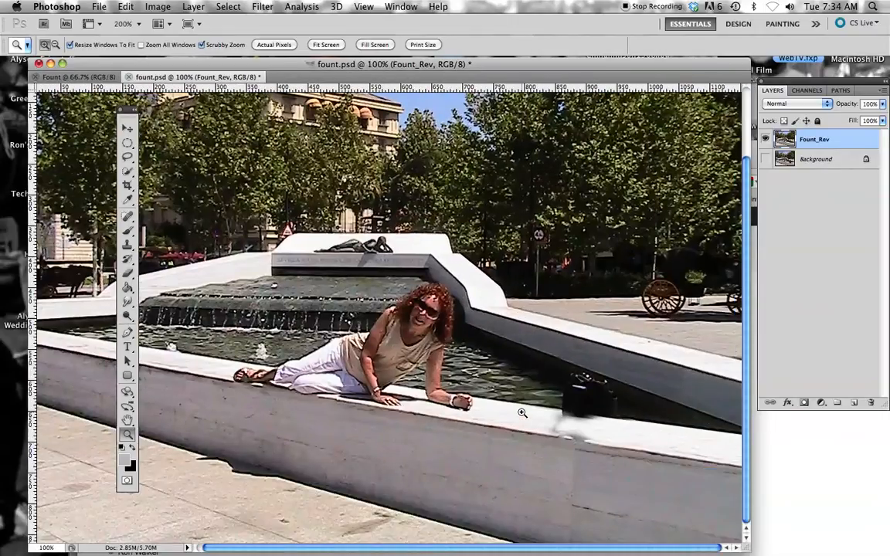
{"action": "left_click", "coordinate": [522, 414]}
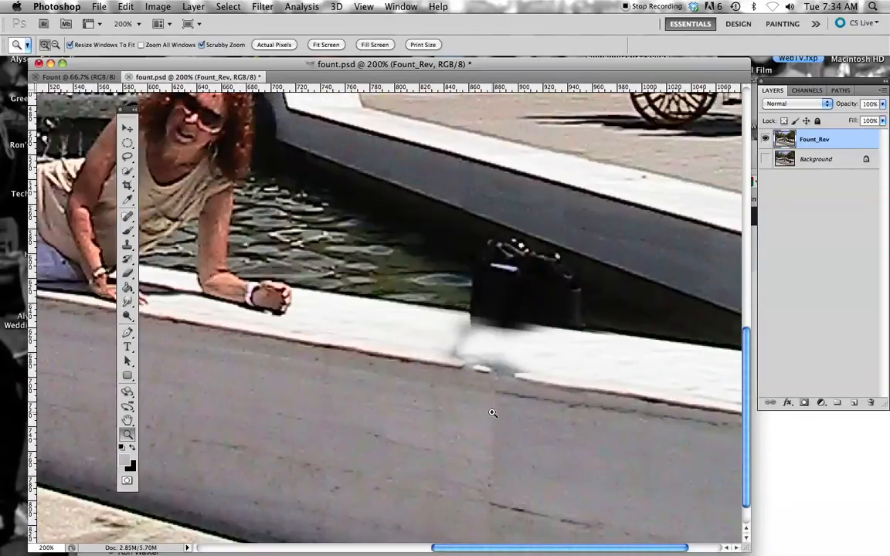
{"action": "left_click", "coordinate": [491, 411]}
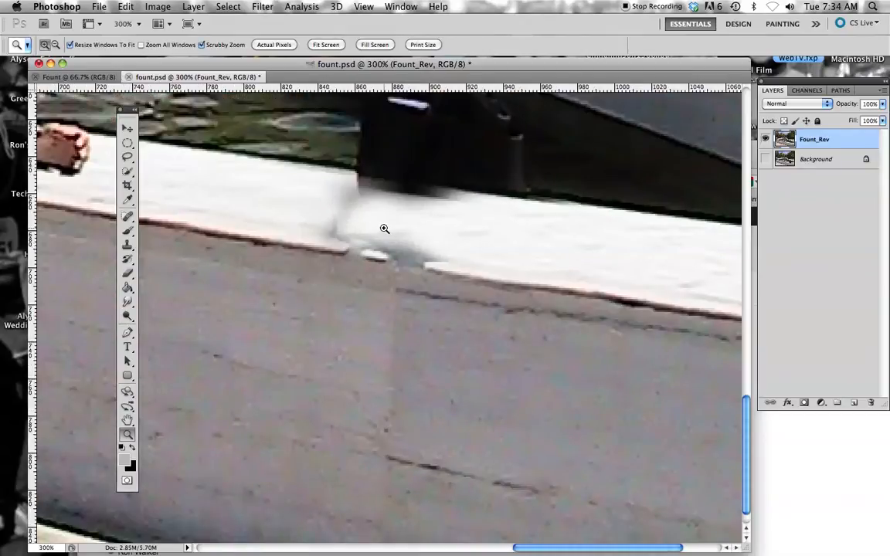
{"action": "left_click", "coordinate": [128, 247]}
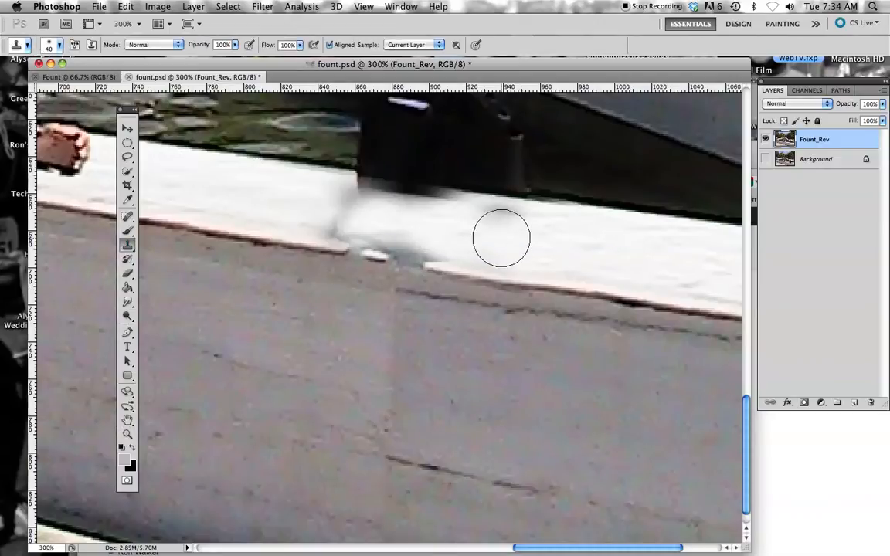
{"action": "left_click", "coordinate": [60, 45]}
{"action": "left_click", "coordinate": [30, 78]}
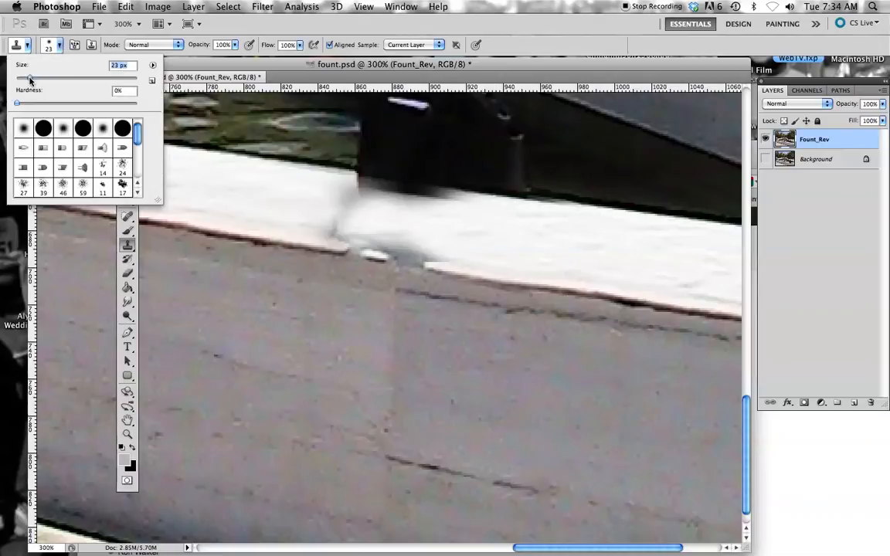
Step: Clone clean ledge texture over the grey smudges and broken front edge beneath the bag, undoing a stray stroke
{"action": "left_click", "coordinate": [480, 242], "text": "alt"}
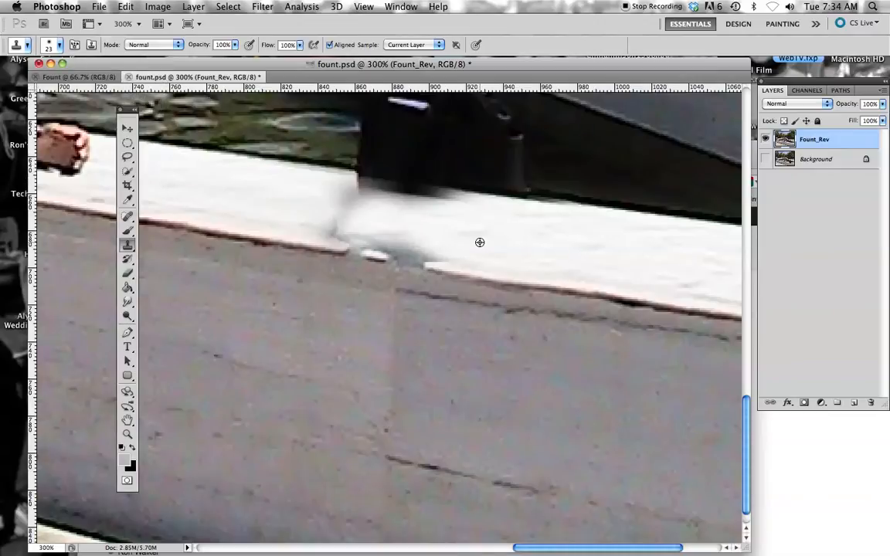
{"action": "mouse_move", "coordinate": [456, 245]}
{"action": "left_mouse_down"}
{"action": "mouse_move", "coordinate": [331, 228]}
{"action": "mouse_move", "coordinate": [434, 248]}
{"action": "mouse_move", "coordinate": [334, 206]}
{"action": "mouse_move", "coordinate": [406, 222]}
{"action": "mouse_move", "coordinate": [337, 202]}
{"action": "mouse_move", "coordinate": [446, 207]}
{"action": "mouse_move", "coordinate": [427, 207]}
{"action": "mouse_move", "coordinate": [430, 173]}
{"action": "mouse_move", "coordinate": [457, 204]}
{"action": "left_mouse_up"}
{"action": "left_click", "coordinate": [514, 224], "text": "alt"}
{"action": "key", "text": "super+z"}
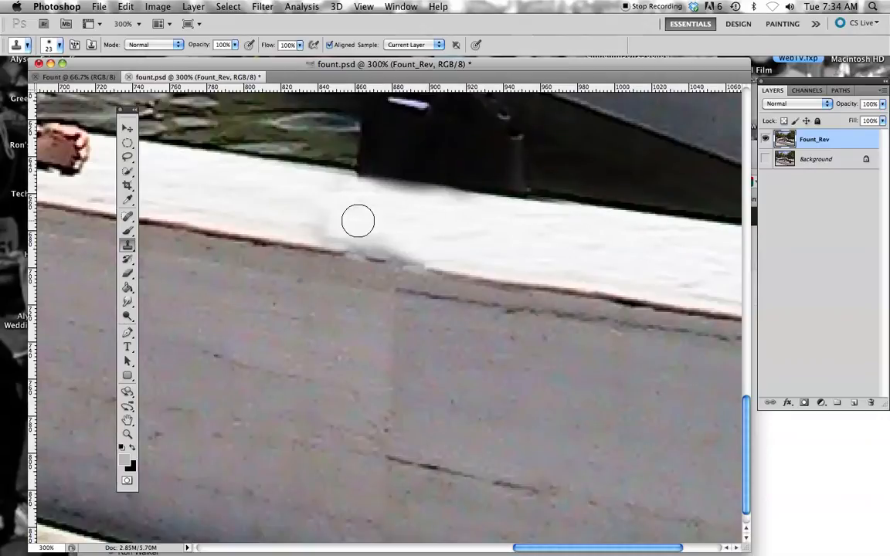
{"action": "left_click", "coordinate": [501, 233], "text": "alt"}
{"action": "mouse_move", "coordinate": [457, 221]}
{"action": "left_mouse_down"}
{"action": "mouse_move", "coordinate": [357, 234]}
{"action": "mouse_move", "coordinate": [373, 234]}
{"action": "mouse_move", "coordinate": [342, 228]}
{"action": "mouse_move", "coordinate": [372, 234]}
{"action": "left_mouse_up"}
{"action": "left_click", "coordinate": [423, 210], "text": "alt"}
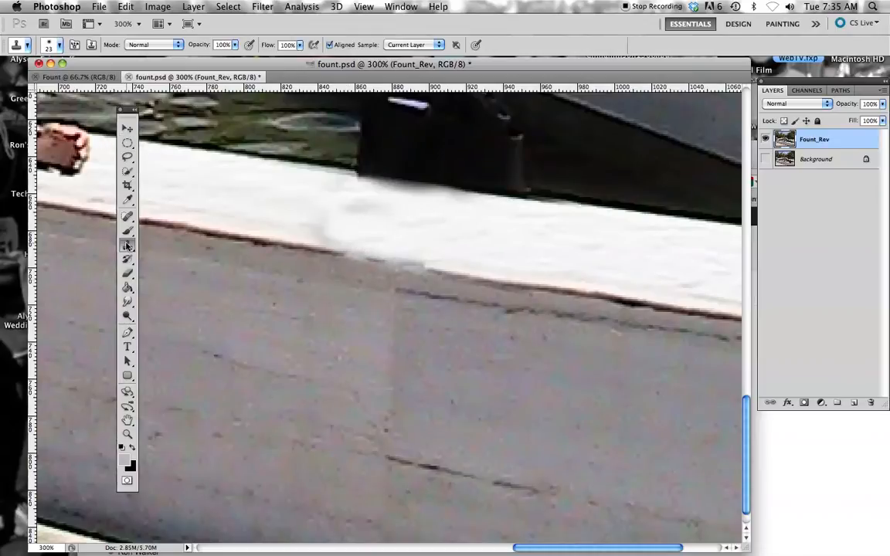
Step: Clone the dark inner pool wall over the side of the bag farthest from the woman, using the Clone Stamp
{"action": "left_click", "coordinate": [125, 302]}
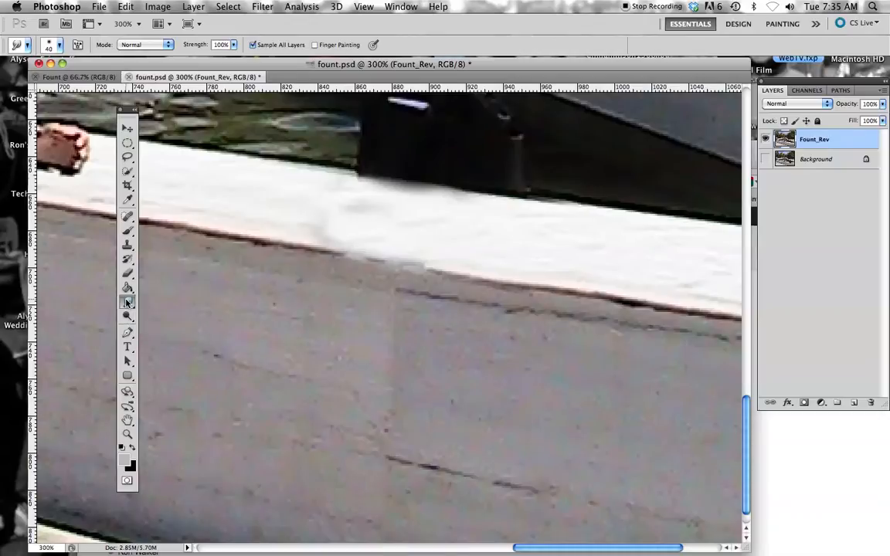
{"action": "left_click", "coordinate": [127, 421]}
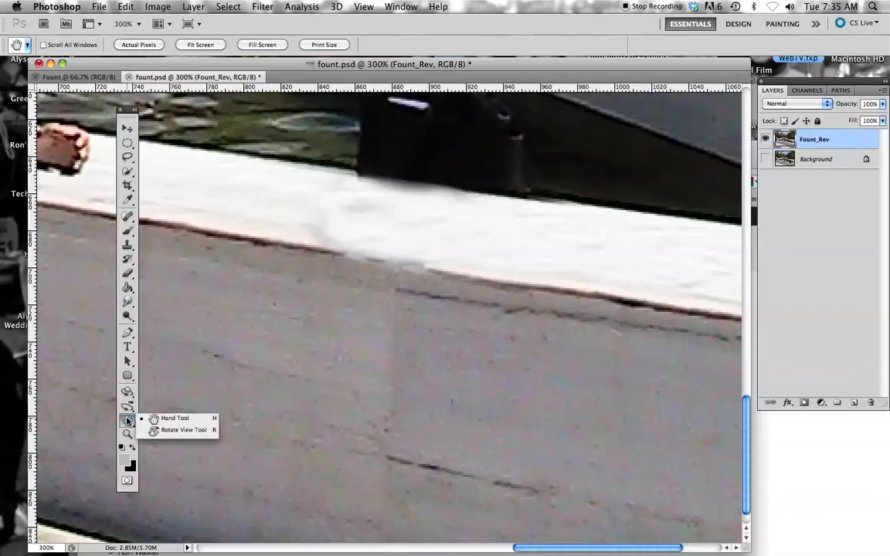
{"action": "left_click", "coordinate": [175, 418]}
{"action": "left_click_drag", "start_coordinate": [429, 206], "coordinate": [411, 354]}
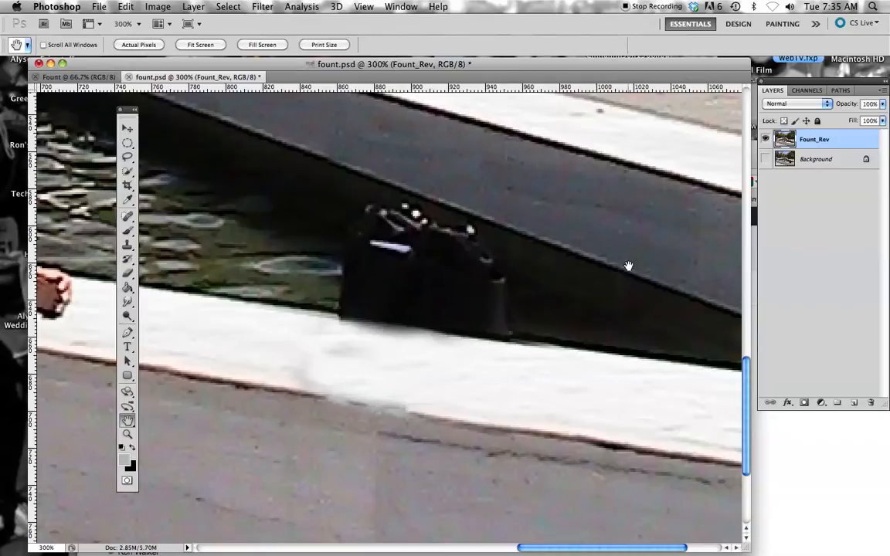
{"action": "left_click", "coordinate": [127, 245]}
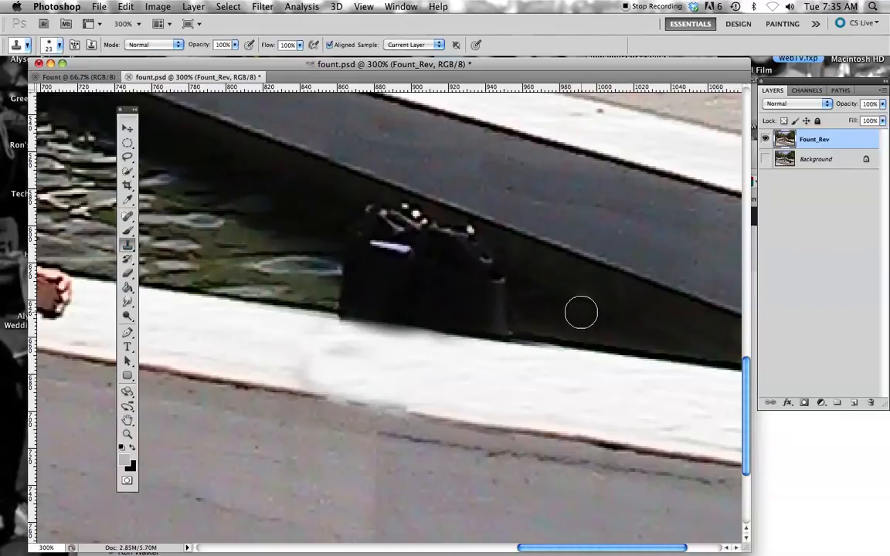
{"action": "left_click", "coordinate": [580, 313], "text": "alt"}
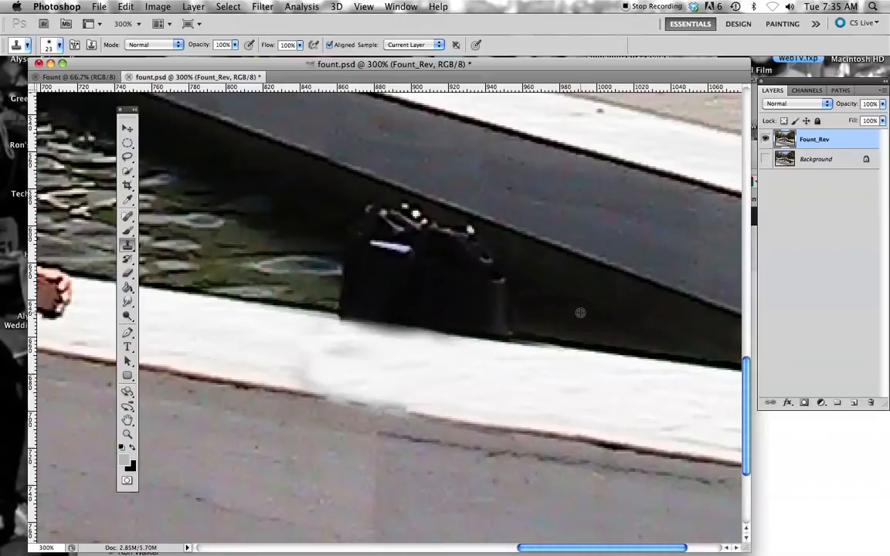
{"action": "mouse_move", "coordinate": [532, 299]}
{"action": "left_mouse_down"}
{"action": "mouse_move", "coordinate": [467, 253]}
{"action": "mouse_move", "coordinate": [471, 242]}
{"action": "mouse_move", "coordinate": [457, 240]}
{"action": "mouse_move", "coordinate": [490, 273]}
{"action": "mouse_move", "coordinate": [498, 315]}
{"action": "mouse_move", "coordinate": [509, 312]}
{"action": "mouse_move", "coordinate": [459, 272]}
{"action": "mouse_move", "coordinate": [458, 258]}
{"action": "mouse_move", "coordinate": [491, 273]}
{"action": "mouse_move", "coordinate": [459, 264]}
{"action": "mouse_move", "coordinate": [473, 274]}
{"action": "mouse_move", "coordinate": [504, 280]}
{"action": "mouse_move", "coordinate": [486, 278]}
{"action": "mouse_move", "coordinate": [470, 248]}
{"action": "mouse_move", "coordinate": [483, 281]}
{"action": "left_mouse_up"}
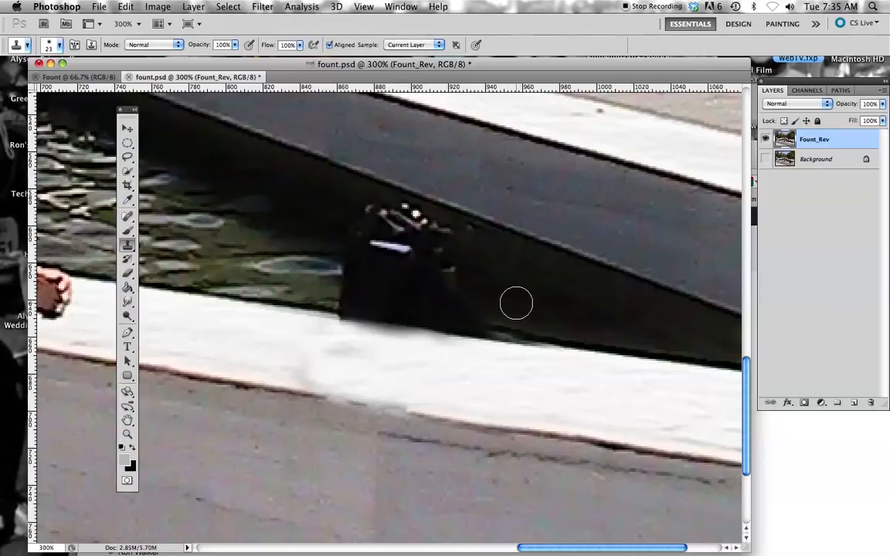
{"action": "left_click", "coordinate": [510, 285], "text": "alt"}
{"action": "mouse_move", "coordinate": [471, 284]}
{"action": "left_mouse_down"}
{"action": "mouse_move", "coordinate": [441, 238]}
{"action": "mouse_move", "coordinate": [461, 238]}
{"action": "mouse_move", "coordinate": [448, 247]}
{"action": "mouse_move", "coordinate": [488, 291]}
{"action": "mouse_move", "coordinate": [471, 294]}
{"action": "mouse_move", "coordinate": [449, 259]}
{"action": "mouse_move", "coordinate": [427, 246]}
{"action": "left_mouse_up"}
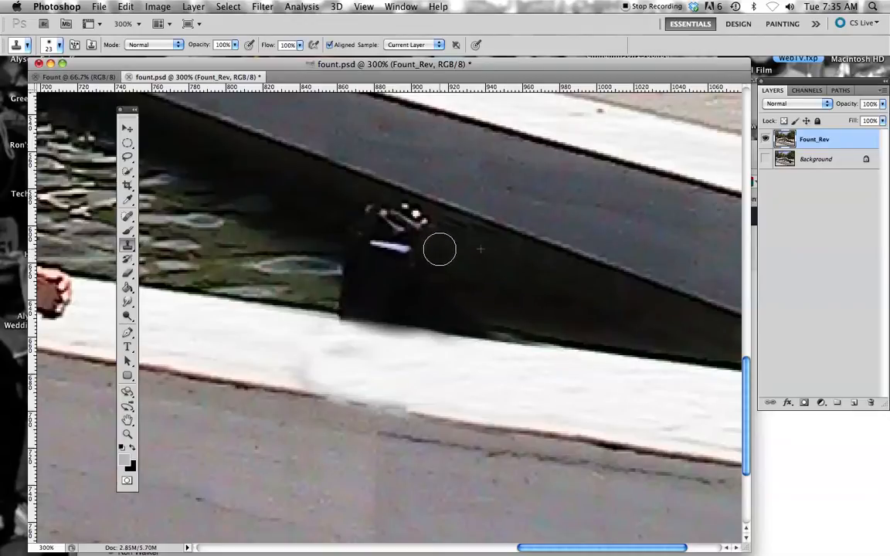
{"action": "mouse_move", "coordinate": [421, 256]}
{"action": "left_mouse_down"}
{"action": "mouse_move", "coordinate": [401, 258]}
{"action": "mouse_move", "coordinate": [414, 262]}
{"action": "left_mouse_up"}
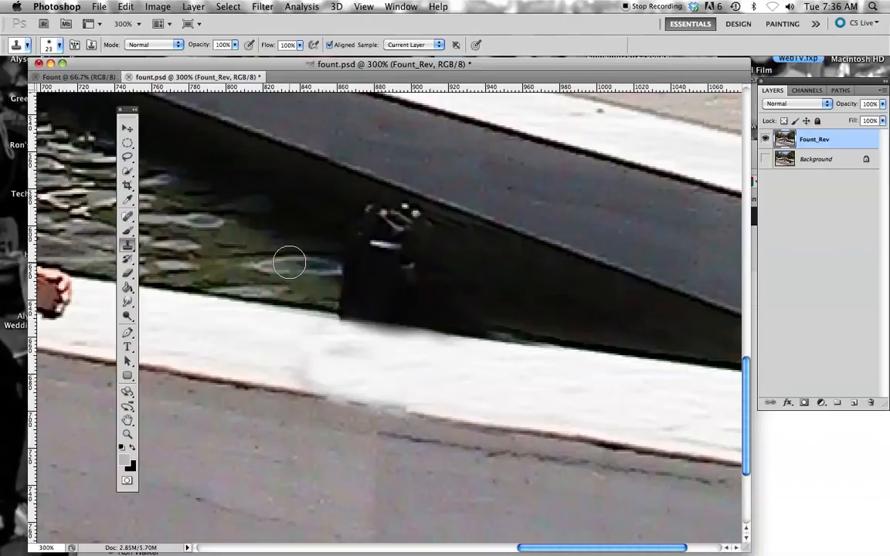
Step: Clone the rippled pool water and nearby shadow over the rest of the bag and its handles
{"action": "mouse_move", "coordinate": [290, 260]}
{"action": "left_mouse_down"}
{"action": "mouse_move", "coordinate": [354, 264]}
{"action": "mouse_move", "coordinate": [336, 270]}
{"action": "mouse_move", "coordinate": [356, 279]}
{"action": "mouse_move", "coordinate": [343, 285]}
{"action": "mouse_move", "coordinate": [371, 294]}
{"action": "mouse_move", "coordinate": [355, 293]}
{"action": "mouse_move", "coordinate": [407, 289]}
{"action": "mouse_move", "coordinate": [377, 245]}
{"action": "mouse_move", "coordinate": [350, 229]}
{"action": "mouse_move", "coordinate": [365, 231]}
{"action": "mouse_move", "coordinate": [353, 221]}
{"action": "mouse_move", "coordinate": [384, 225]}
{"action": "mouse_move", "coordinate": [378, 210]}
{"action": "mouse_move", "coordinate": [421, 244]}
{"action": "left_mouse_up"}
{"action": "left_click", "coordinate": [338, 205], "text": "alt"}
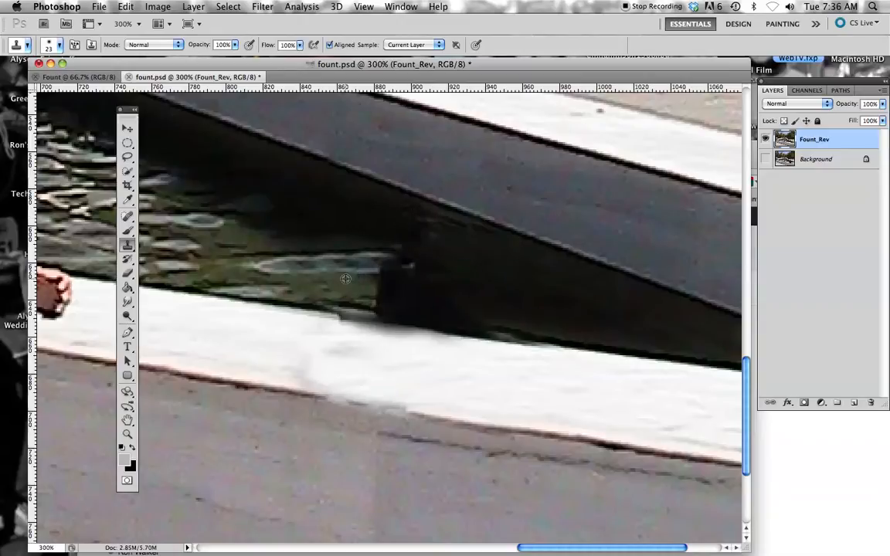
{"action": "mouse_move", "coordinate": [382, 279]}
{"action": "left_mouse_down"}
{"action": "mouse_move", "coordinate": [377, 267]}
{"action": "mouse_move", "coordinate": [410, 293]}
{"action": "left_mouse_up"}
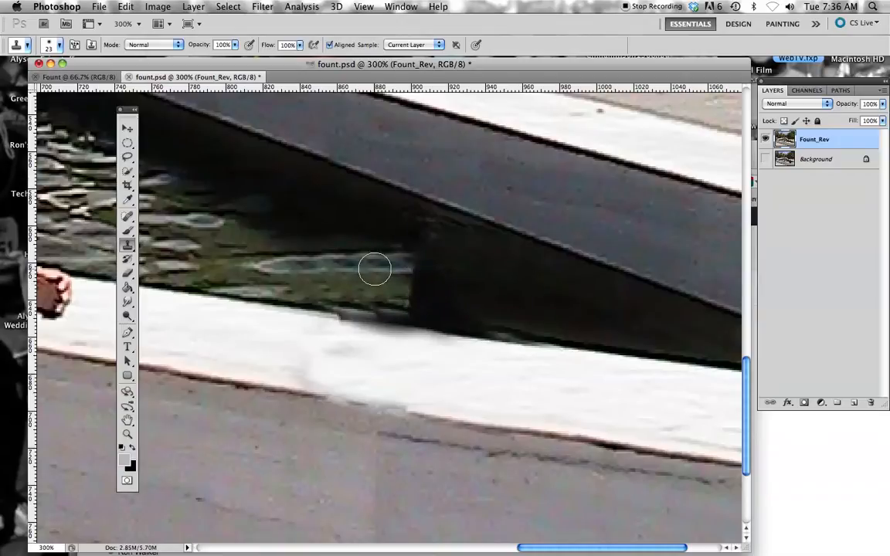
{"action": "left_click", "coordinate": [375, 268], "text": "alt"}
{"action": "mouse_move", "coordinate": [378, 269]}
{"action": "left_mouse_down"}
{"action": "mouse_move", "coordinate": [423, 280]}
{"action": "mouse_move", "coordinate": [411, 290]}
{"action": "mouse_move", "coordinate": [419, 290]}
{"action": "left_mouse_up"}
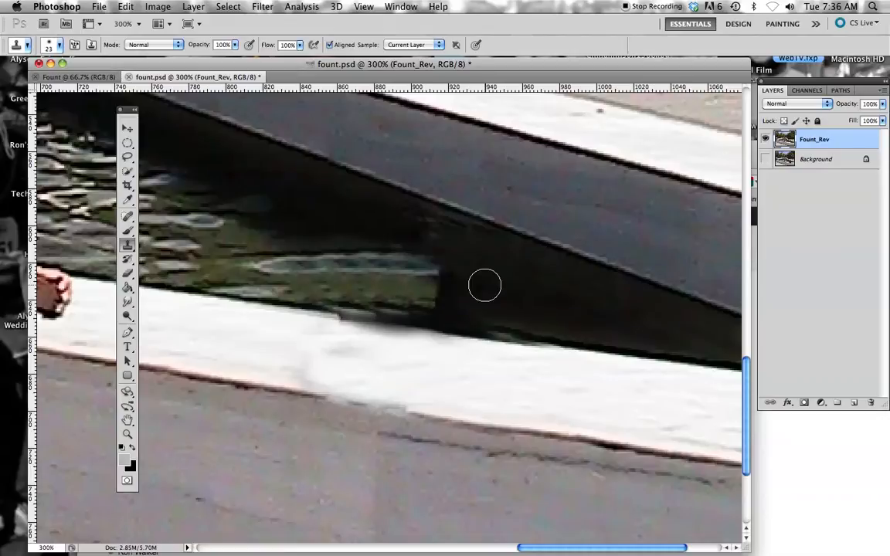
Step: Clone dark wall and pool water over each other to blend the hard vertical seam where the water meets the wall
{"action": "left_click_drag", "start_coordinate": [479, 287], "coordinate": [442, 288]}
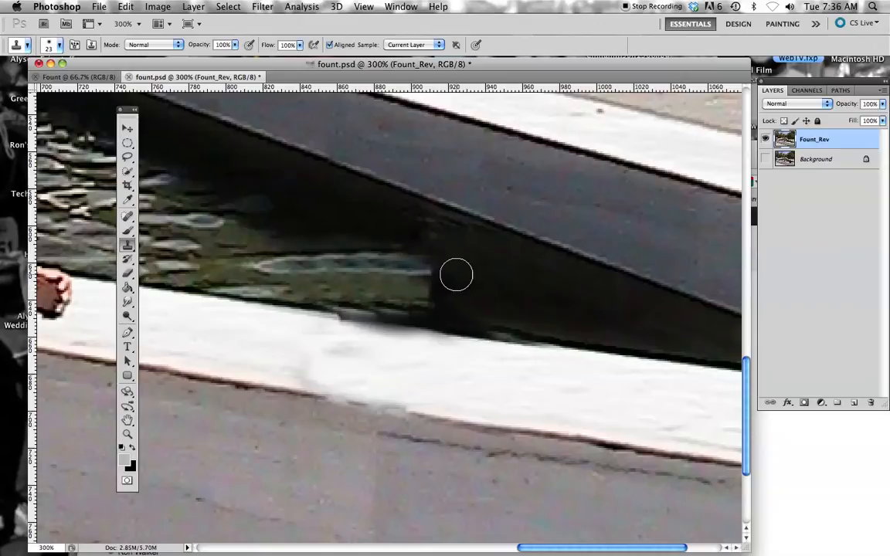
{"action": "left_click", "coordinate": [478, 274], "text": "alt"}
{"action": "mouse_move", "coordinate": [442, 270]}
{"action": "left_mouse_down"}
{"action": "mouse_move", "coordinate": [410, 273]}
{"action": "mouse_move", "coordinate": [423, 298]}
{"action": "left_mouse_up"}
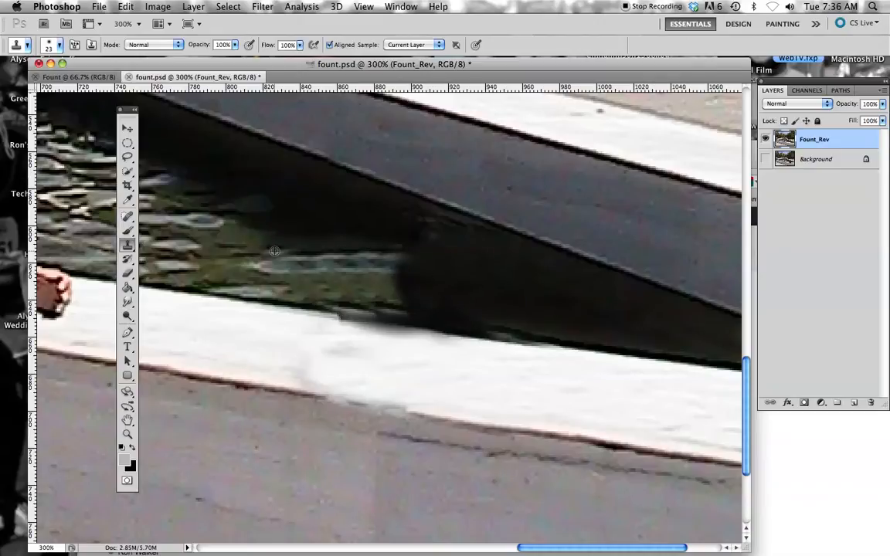
{"action": "left_click", "coordinate": [361, 281], "text": "alt"}
{"action": "mouse_move", "coordinate": [394, 287]}
{"action": "left_mouse_down"}
{"action": "mouse_move", "coordinate": [495, 299]}
{"action": "mouse_move", "coordinate": [438, 296]}
{"action": "mouse_move", "coordinate": [464, 299]}
{"action": "mouse_move", "coordinate": [415, 263]}
{"action": "mouse_move", "coordinate": [428, 250]}
{"action": "mouse_move", "coordinate": [411, 251]}
{"action": "mouse_move", "coordinate": [429, 233]}
{"action": "left_mouse_up"}
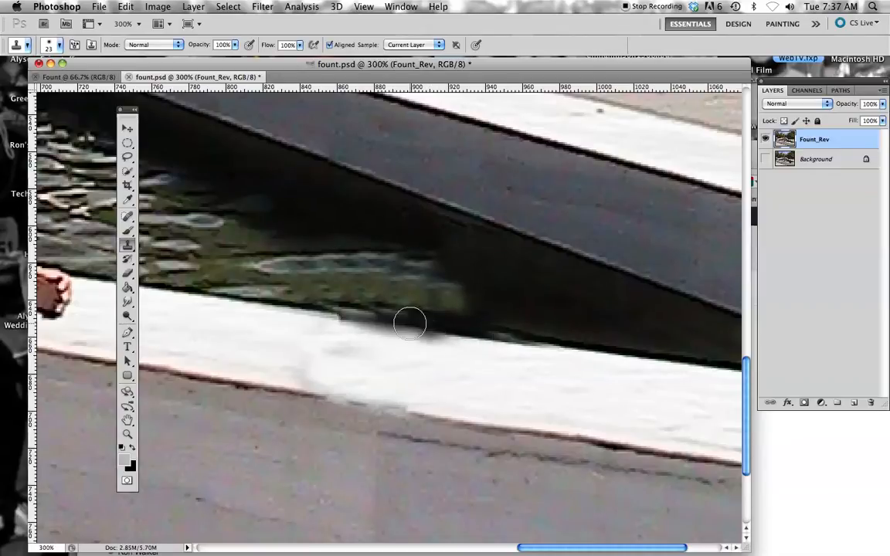
Step: Switch the Clone Stamp to a hard round 23 px brush and clone clean white ledge along its blurred inner edge
{"action": "left_click", "coordinate": [59, 46]}
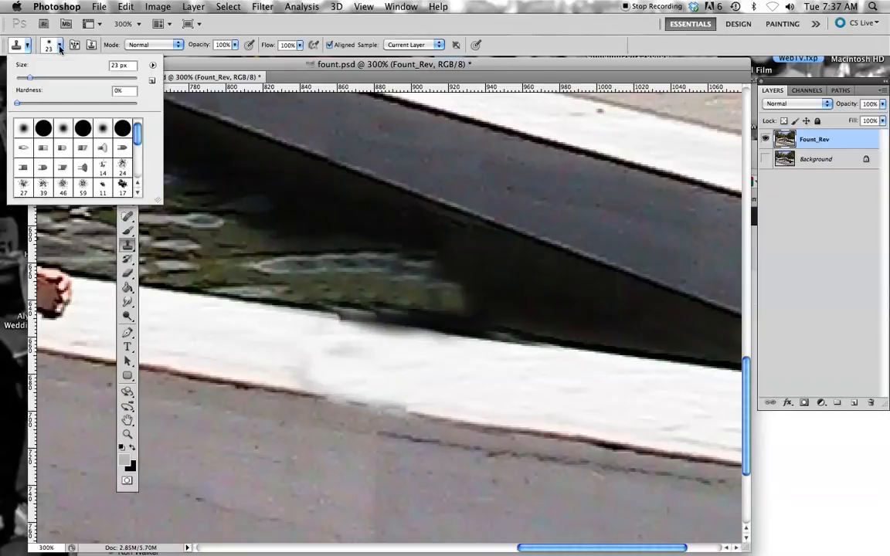
{"action": "double_click", "coordinate": [82, 131]}
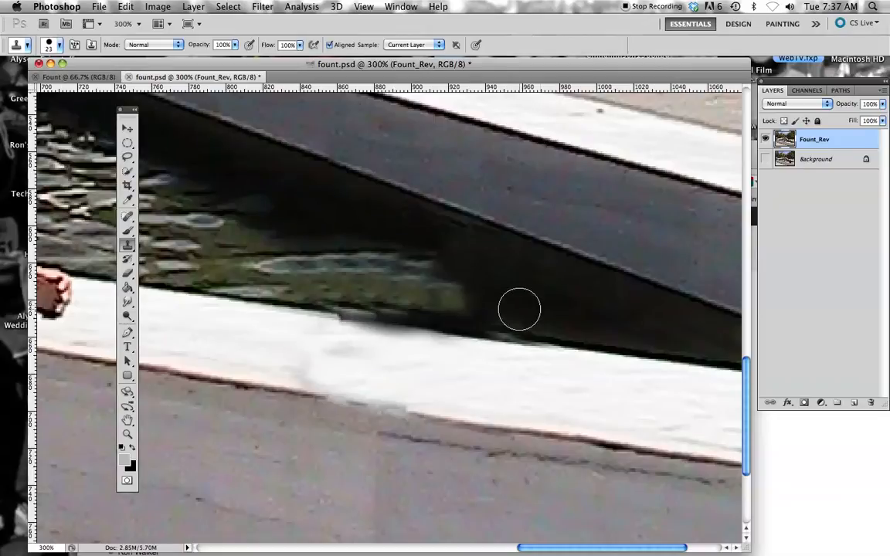
{"action": "left_click", "coordinate": [525, 373], "text": "alt"}
{"action": "mouse_move", "coordinate": [509, 356]}
{"action": "left_mouse_down"}
{"action": "mouse_move", "coordinate": [340, 334]}
{"action": "mouse_move", "coordinate": [389, 347]}
{"action": "mouse_move", "coordinate": [590, 368]}
{"action": "mouse_move", "coordinate": [443, 354]}
{"action": "left_mouse_up"}
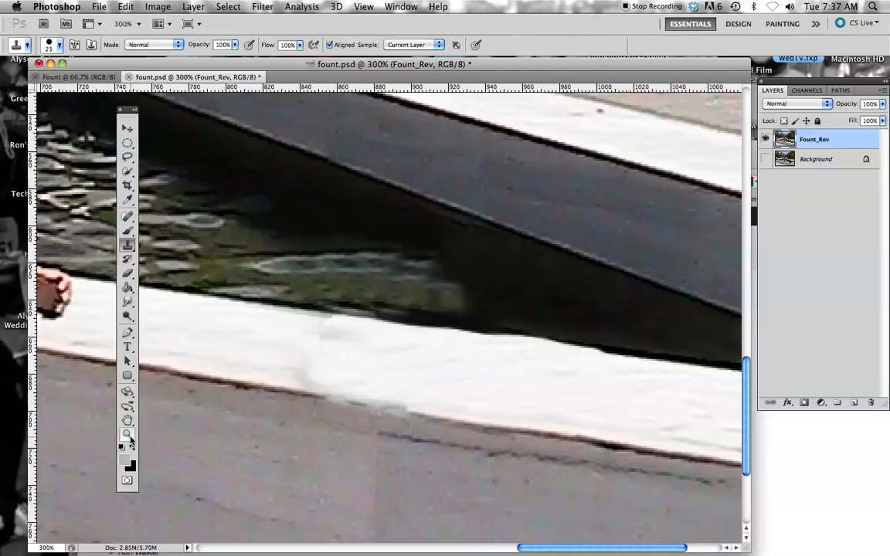
Step: Zoom out to 66.7% and enlarge the document window to review the whole retouched photo
{"action": "left_click", "coordinate": [127, 435]}
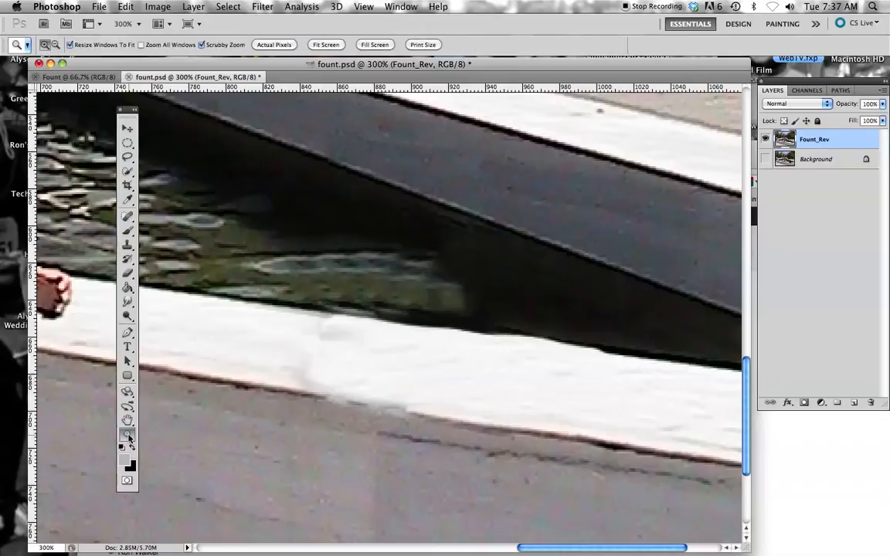
{"action": "left_click", "coordinate": [397, 371], "text": "alt"}
{"action": "left_click", "coordinate": [398, 370], "text": "alt"}
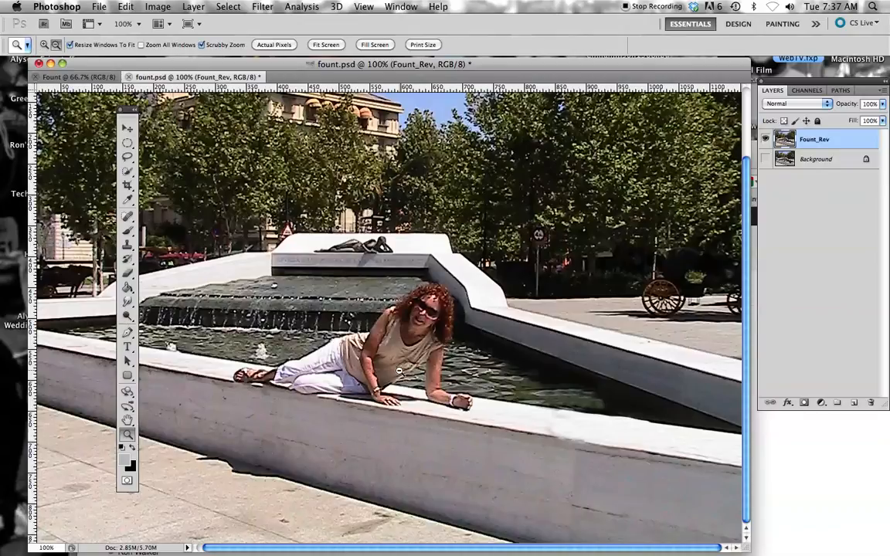
{"action": "left_click", "coordinate": [399, 370], "text": "alt"}
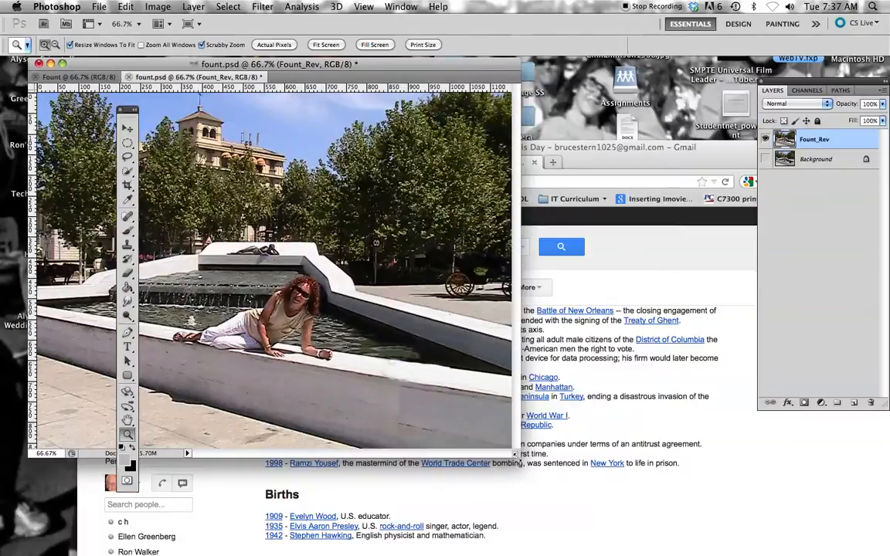
{"action": "left_click_drag", "start_coordinate": [510, 455], "coordinate": [820, 533]}
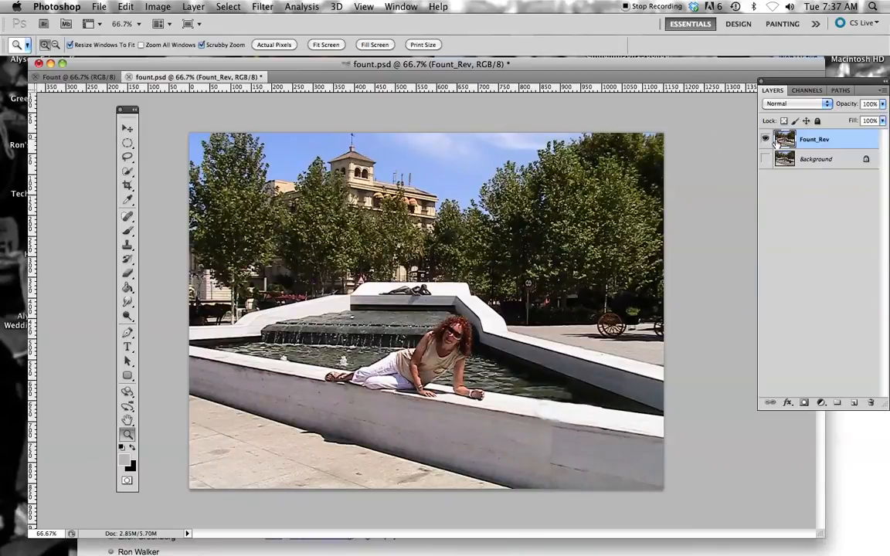
Step: Show the Background layer and repeatedly toggle the Fount_Rev layer's visibility to compare the original photo with the retouched version
{"action": "left_click", "coordinate": [766, 159]}
{"action": "left_click", "coordinate": [765, 158]}
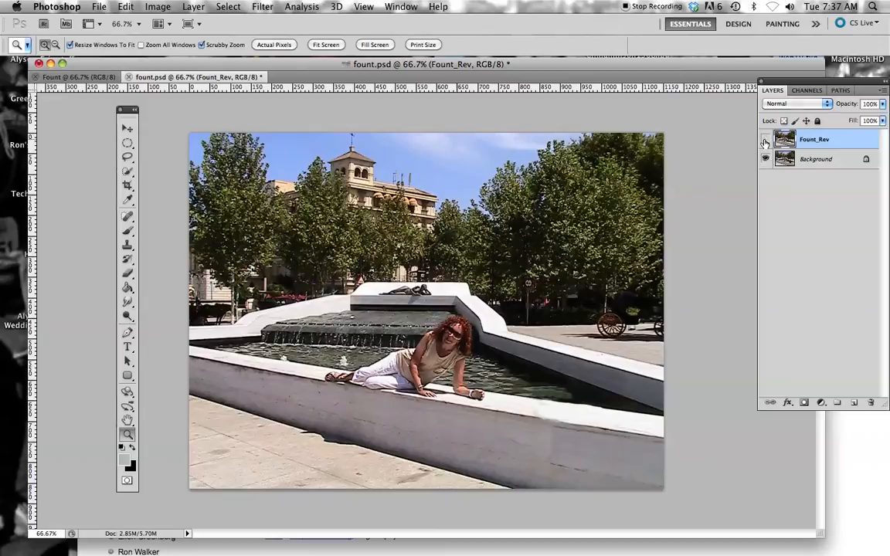
{"action": "left_click", "coordinate": [765, 139]}
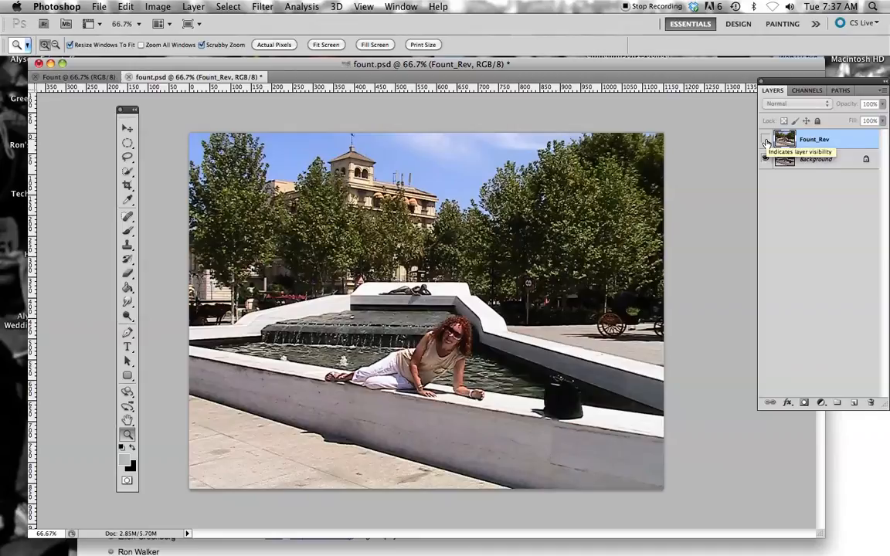
{"action": "left_click", "coordinate": [765, 140]}
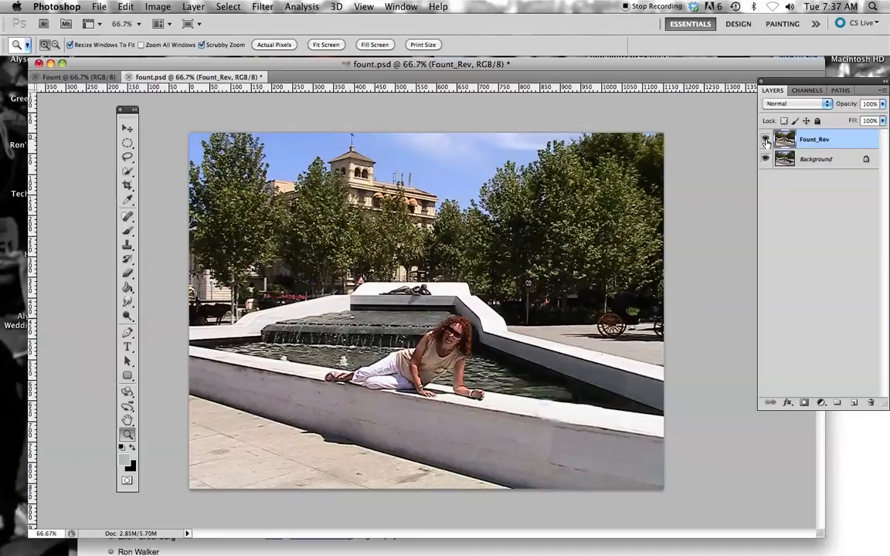
{"action": "left_click", "coordinate": [765, 140]}
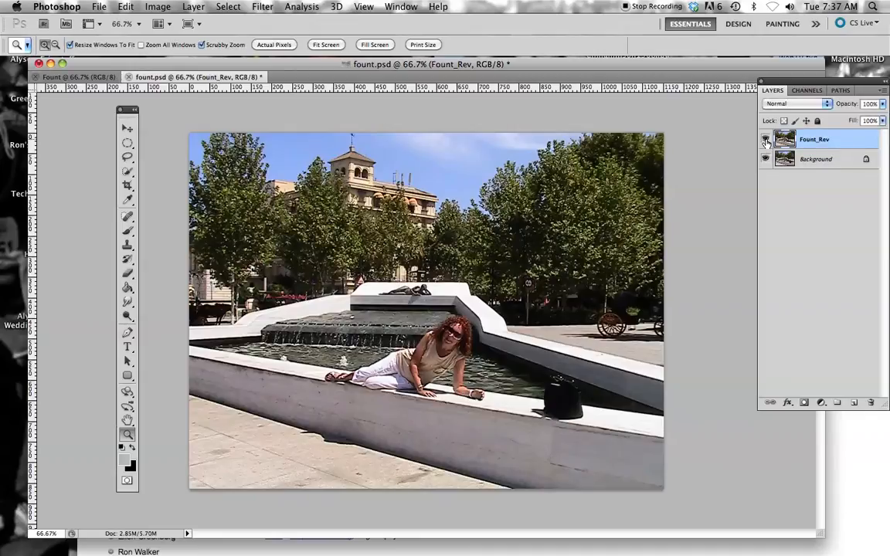
{"action": "left_click", "coordinate": [765, 141]}
{"action": "left_click", "coordinate": [766, 141]}
{"action": "left_click", "coordinate": [765, 141]}
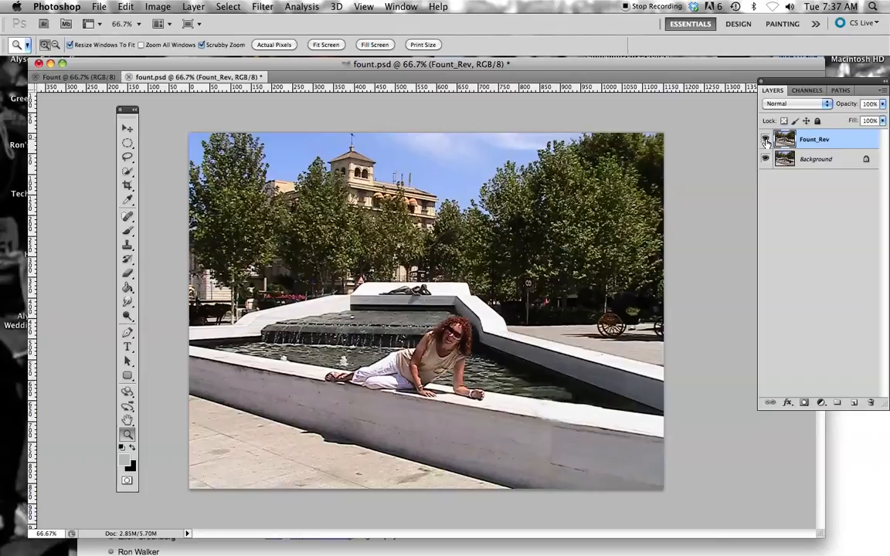
{"action": "left_click", "coordinate": [765, 141]}
{"action": "left_click", "coordinate": [765, 141]}
{"action": "left_click", "coordinate": [765, 141]}
{"action": "left_click", "coordinate": [766, 141]}
{"action": "left_click", "coordinate": [765, 141]}
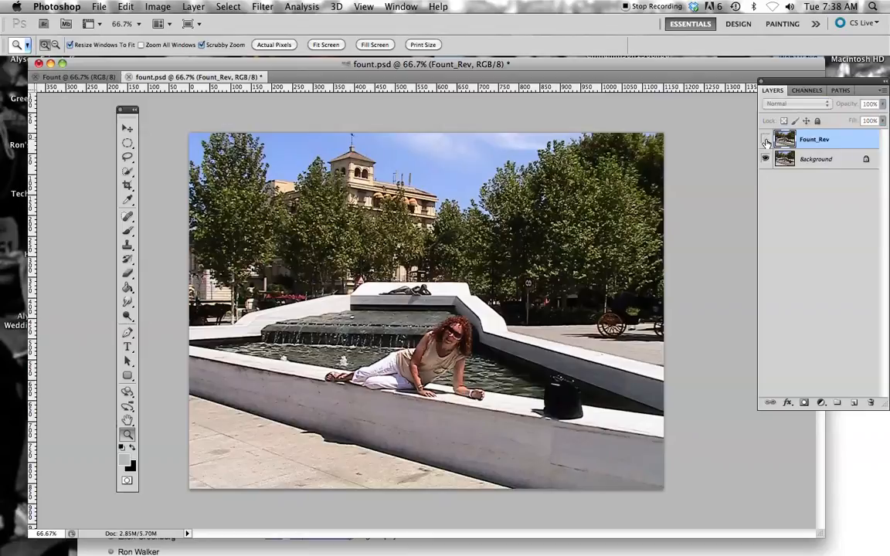